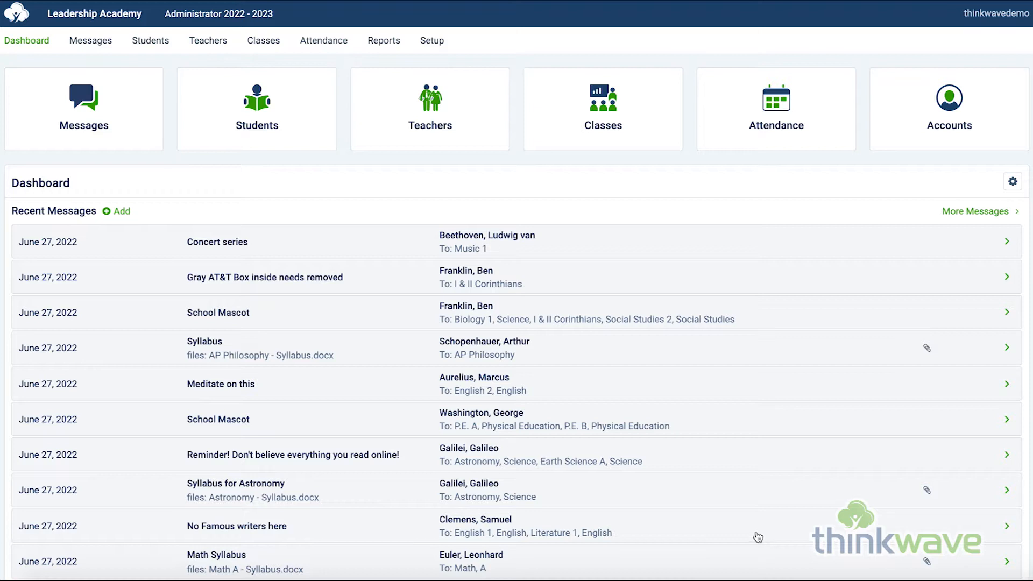
- Create a new custom report from scratch and title it Demo
{"action": "left_click", "coordinate": [379, 48]}
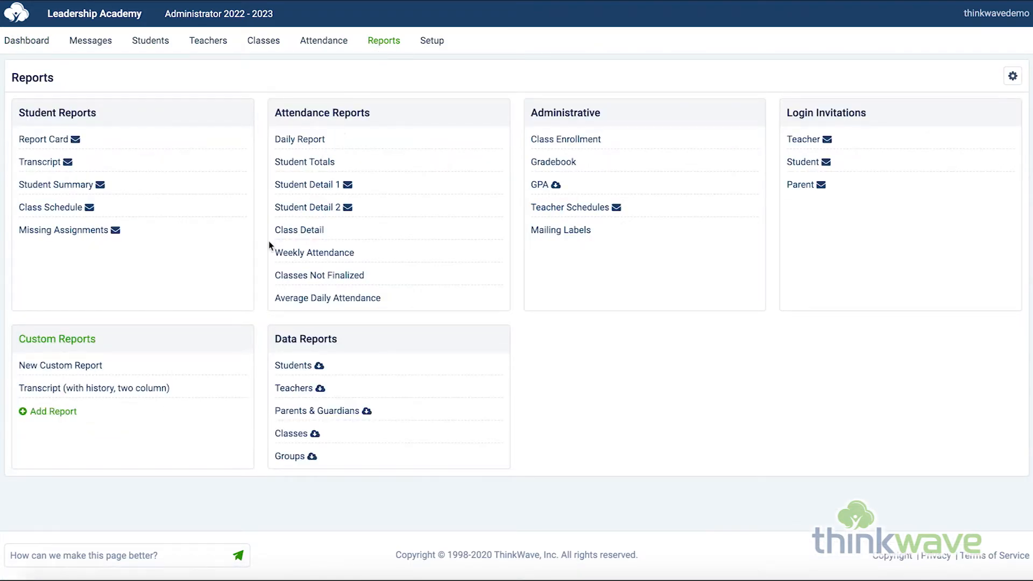
{"action": "left_click", "coordinate": [39, 413]}
{"action": "scroll", "coordinate": [166, 316], "scroll_direction": "down", "scroll_amount": 3}
{"action": "scroll", "coordinate": [166, 319], "scroll_direction": "up", "scroll_amount": 3}
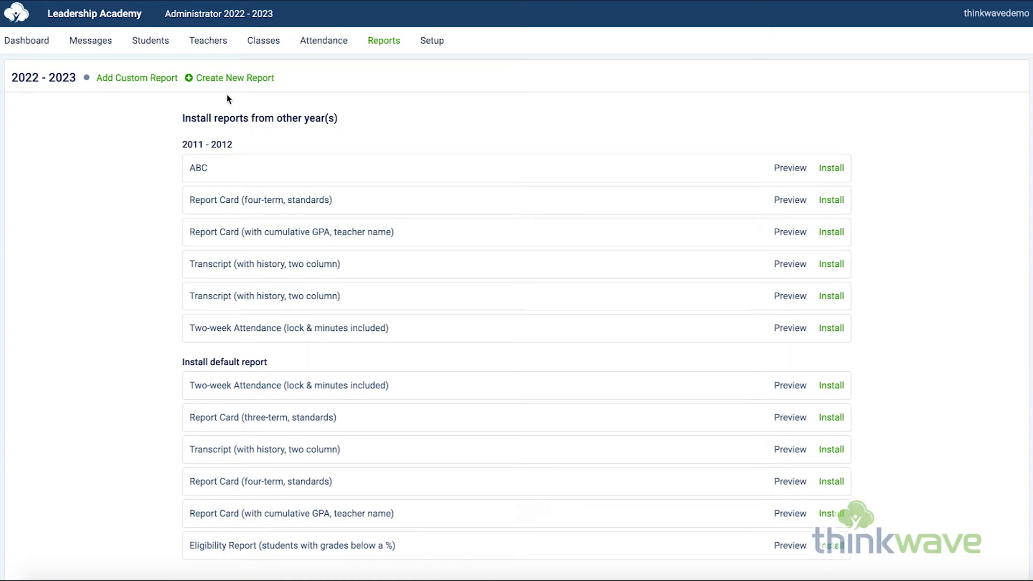
{"action": "left_click", "coordinate": [235, 81]}
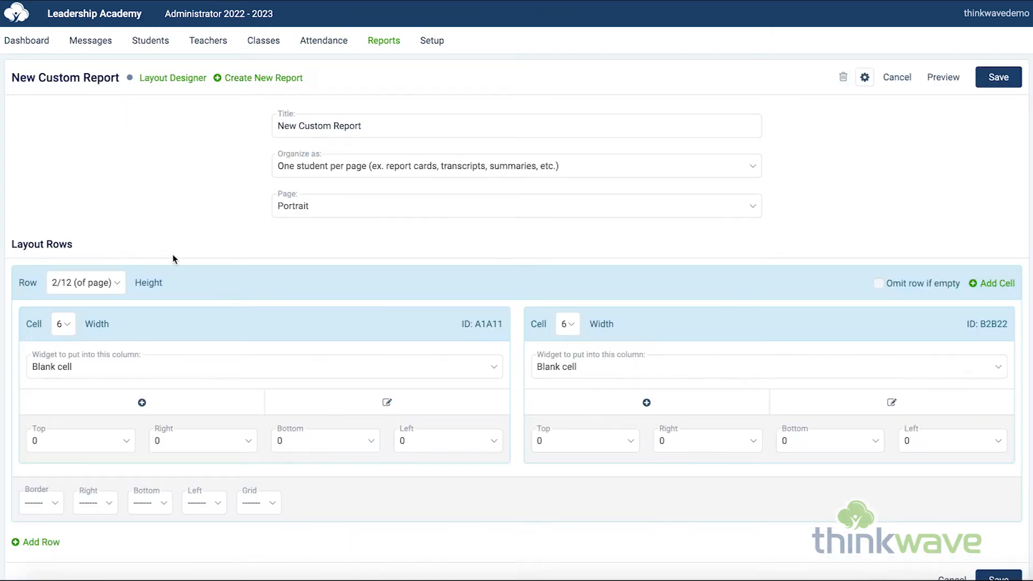
{"action": "left_click", "coordinate": [414, 129]}
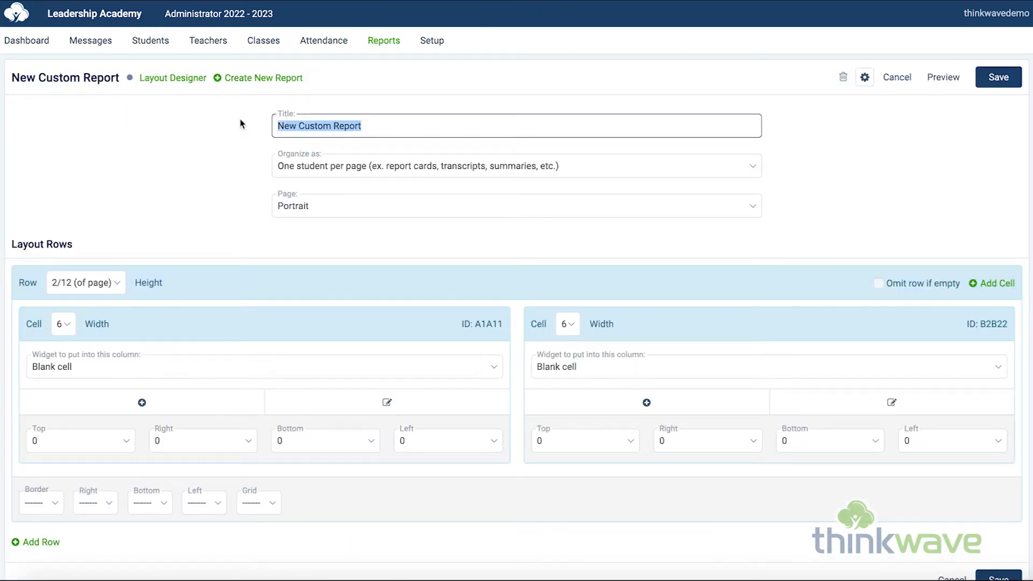
{"action": "type", "text": "Demo"}
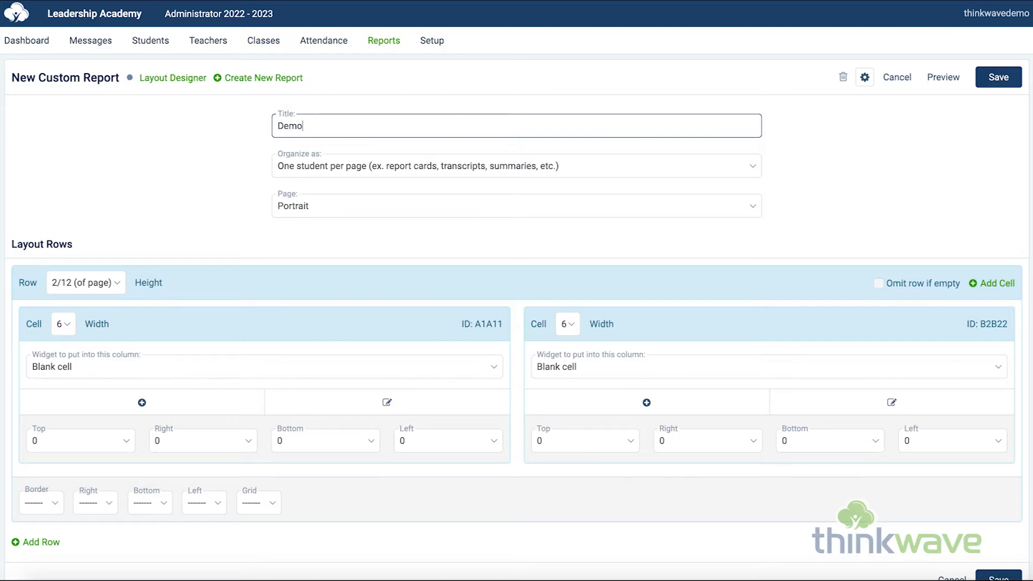
- Set the layout row's height to 12/12 (of page) and the first cell's width to 12
{"action": "left_click", "coordinate": [119, 276]}
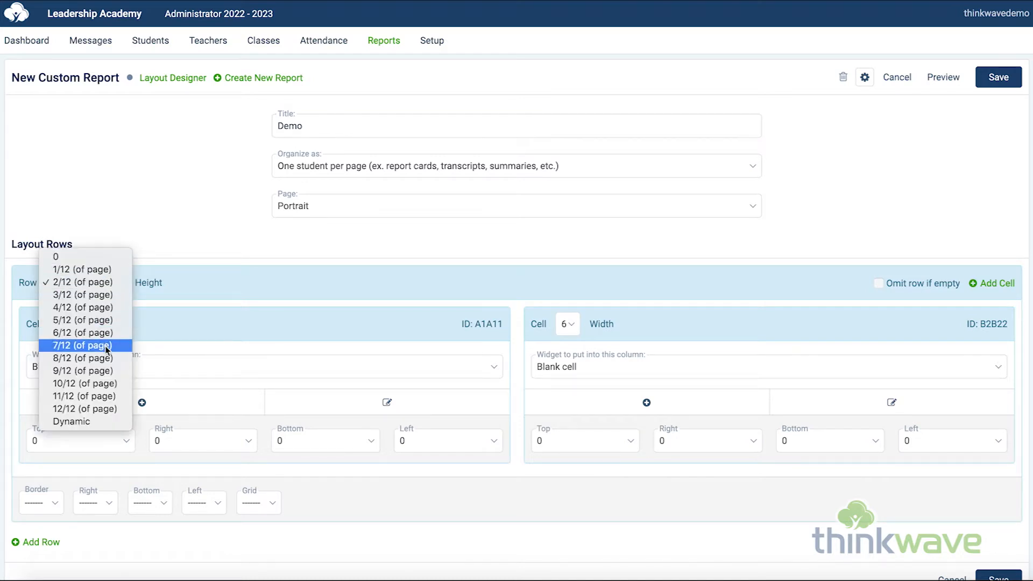
{"action": "left_click", "coordinate": [105, 407]}
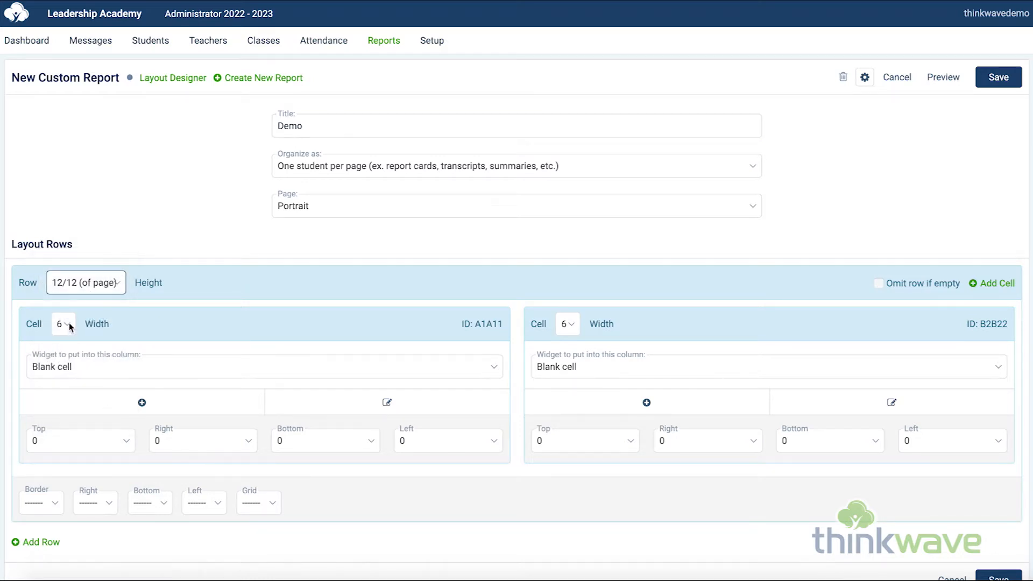
{"action": "left_click", "coordinate": [69, 324]}
{"action": "left_click", "coordinate": [63, 399]}
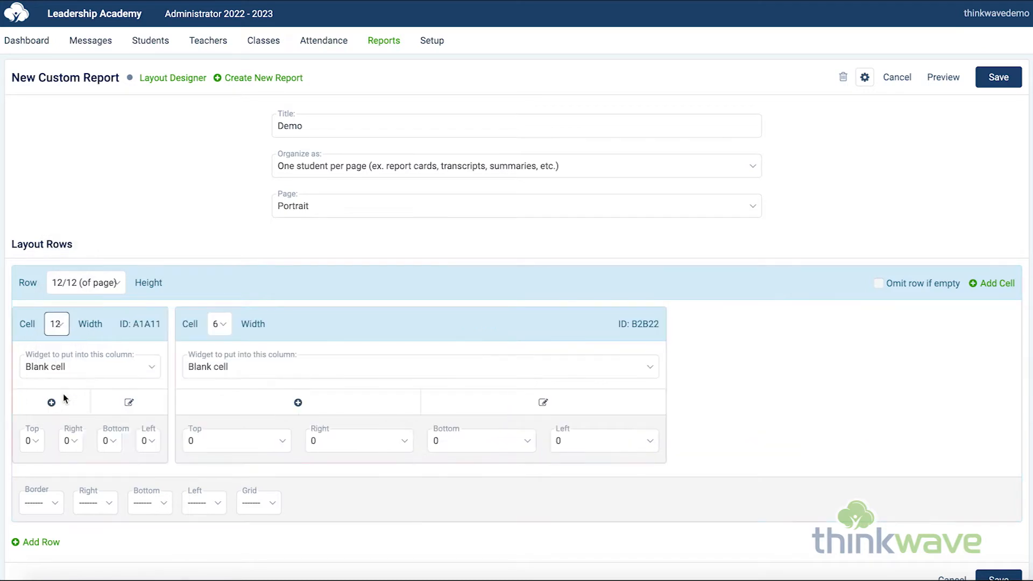
- Delete the row's second cell and save the Demo report layout
{"action": "left_click", "coordinate": [230, 326]}
{"action": "left_click", "coordinate": [229, 248]}
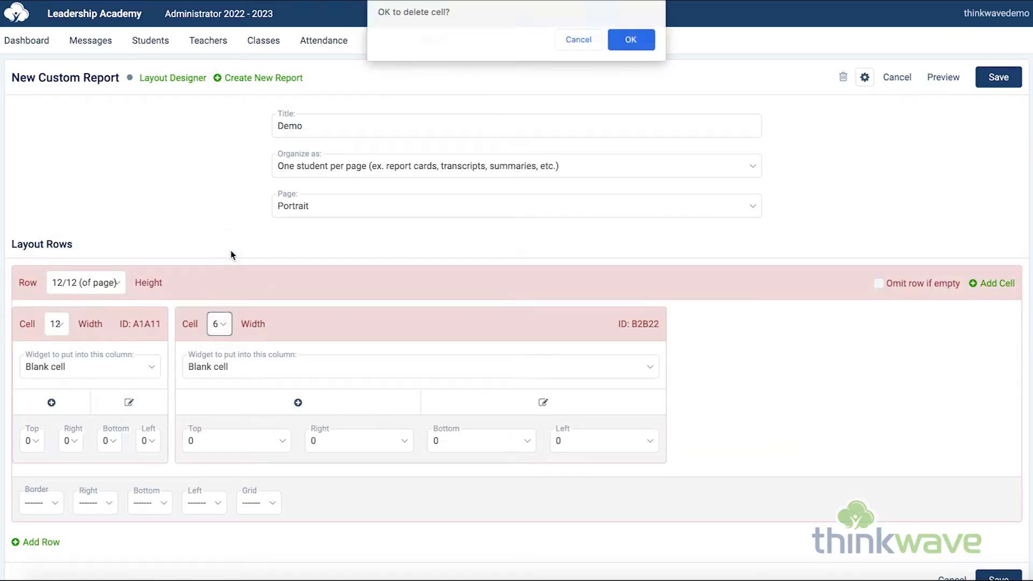
{"action": "left_click", "coordinate": [625, 42]}
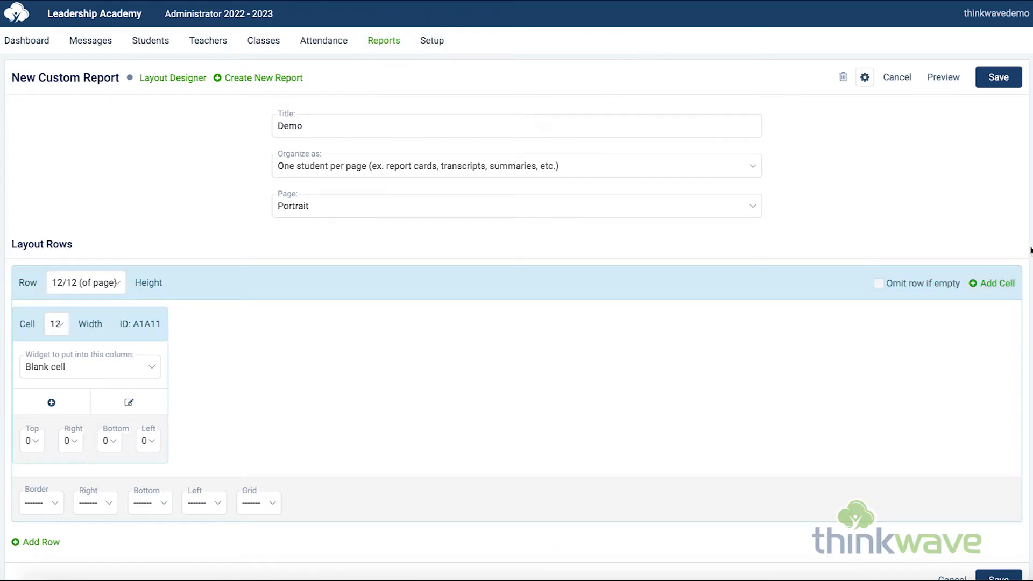
{"action": "left_click", "coordinate": [999, 77]}
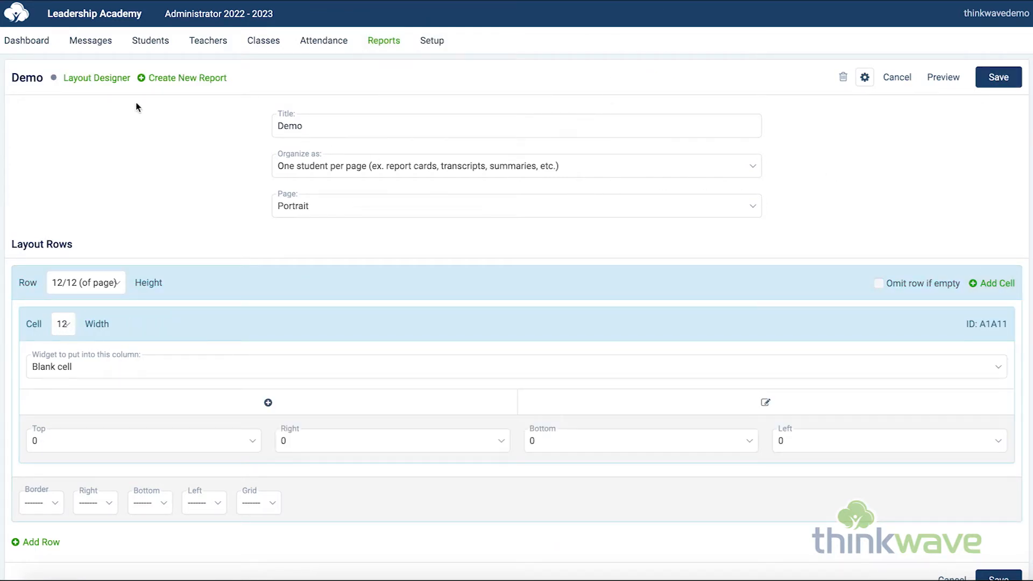
- Add a widget named Reports Header of type Row to the Demo report and save it
{"action": "mouse_move", "coordinate": [114, 82]}
{"action": "left_click", "coordinate": [112, 167]}
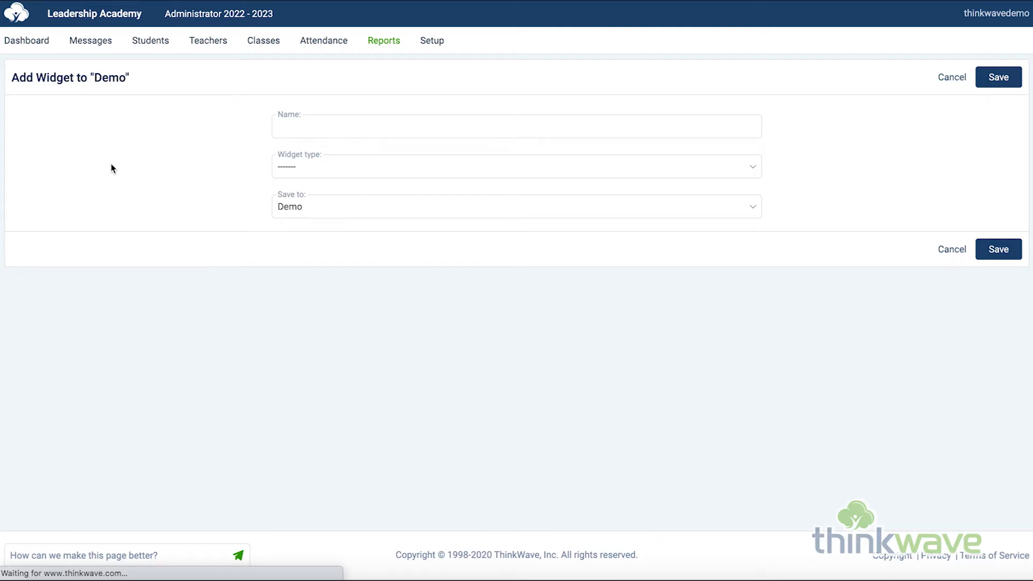
{"action": "left_click", "coordinate": [295, 130]}
{"action": "type", "text": "Repor"}
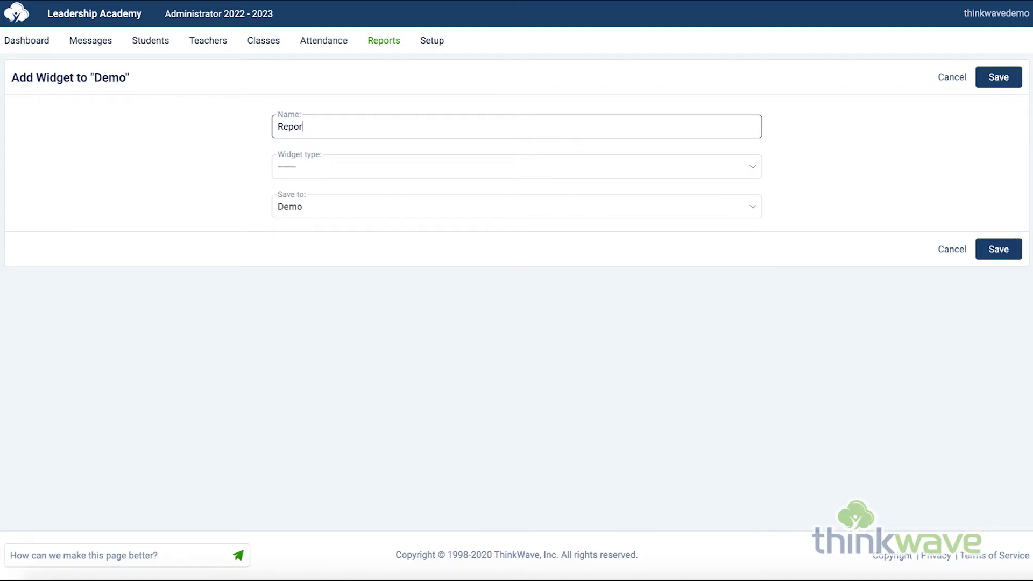
{"action": "type", "text": "ts Header"}
{"action": "left_click", "coordinate": [351, 172]}
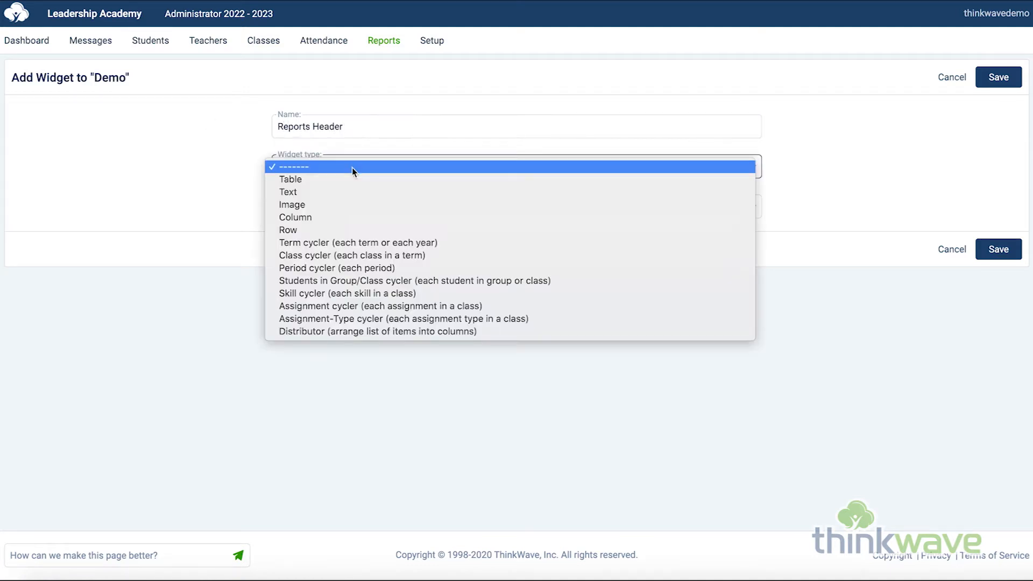
{"action": "left_click", "coordinate": [361, 228]}
{"action": "left_click", "coordinate": [995, 82]}
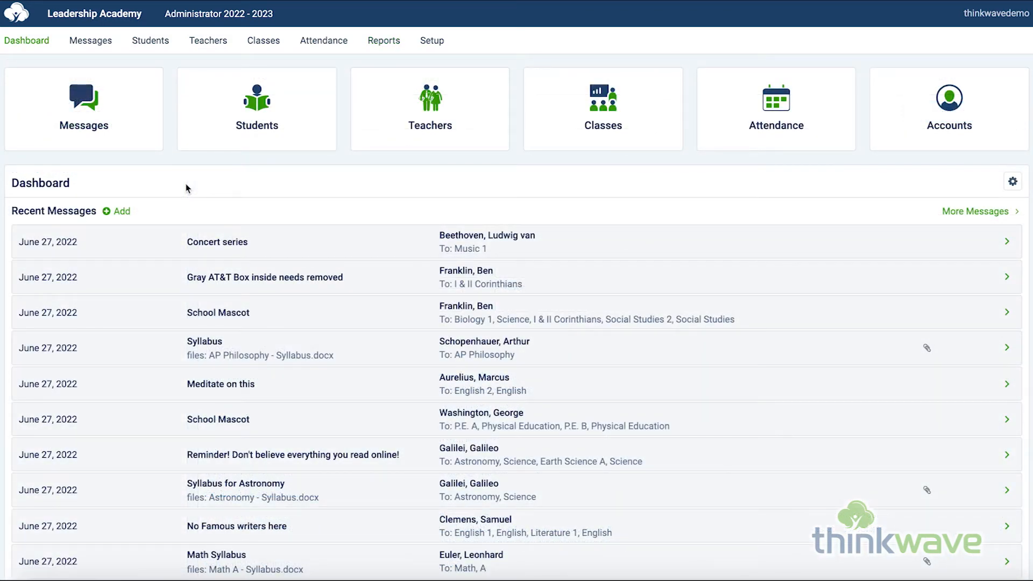
- Open the school logo setting for reports in the school setup to examine the logo
{"action": "left_click", "coordinate": [439, 49]}
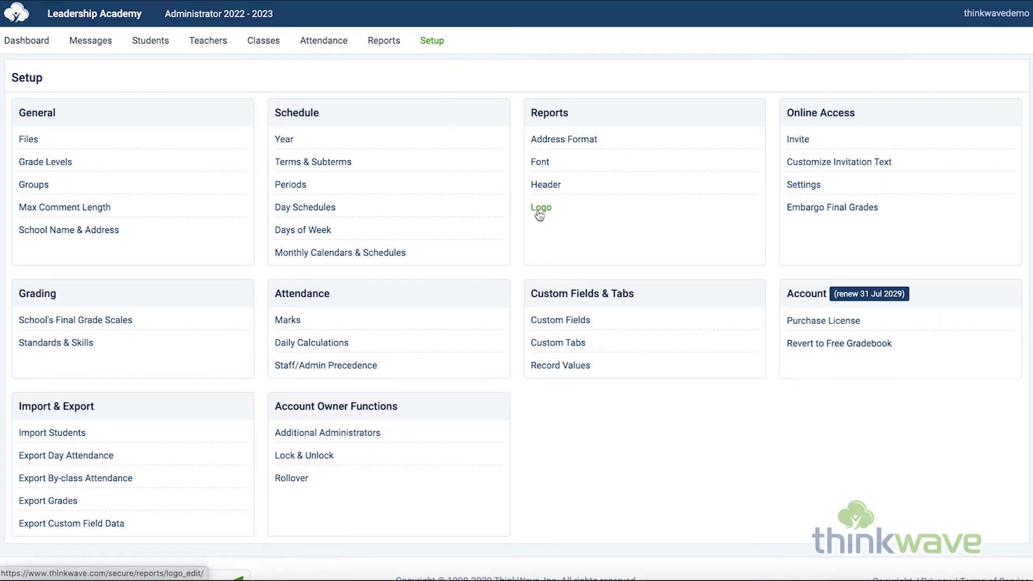
{"action": "left_click", "coordinate": [539, 212]}
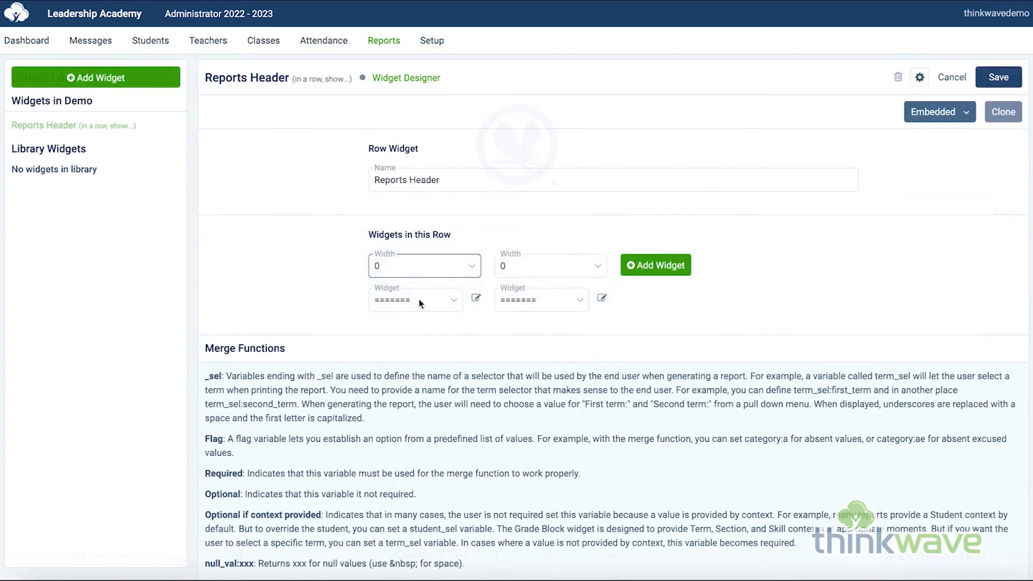
- Assign School Logo to the first slot and Student Photo to the second slot of the Reports Header row widget
{"action": "left_click", "coordinate": [419, 299]}
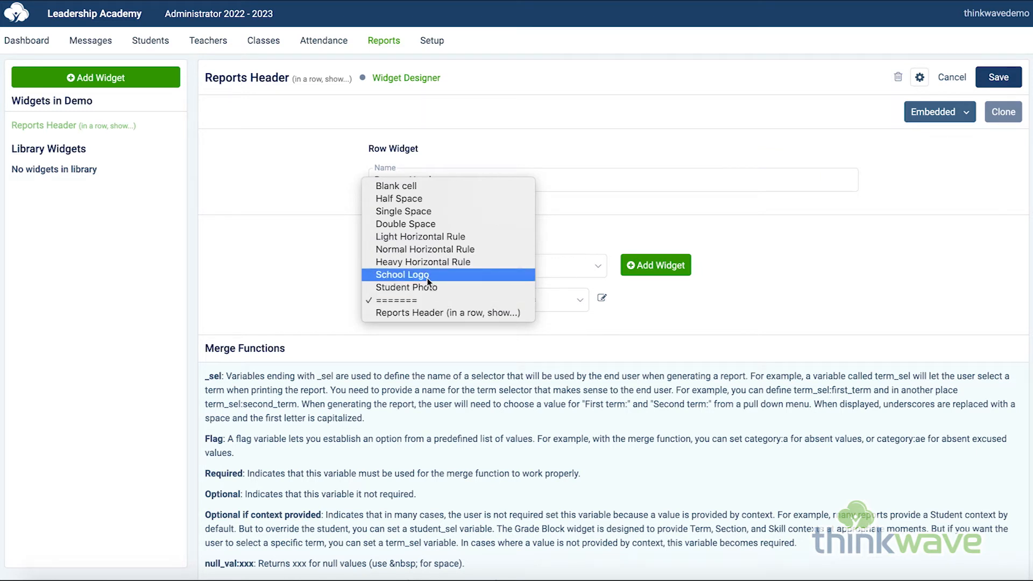
{"action": "left_click", "coordinate": [428, 277]}
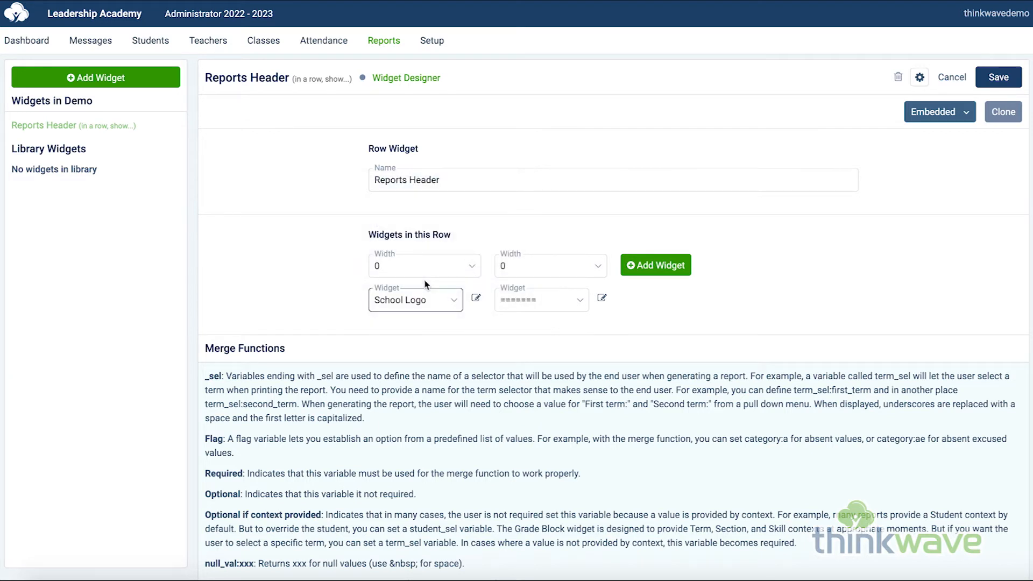
{"action": "left_click", "coordinate": [427, 269]}
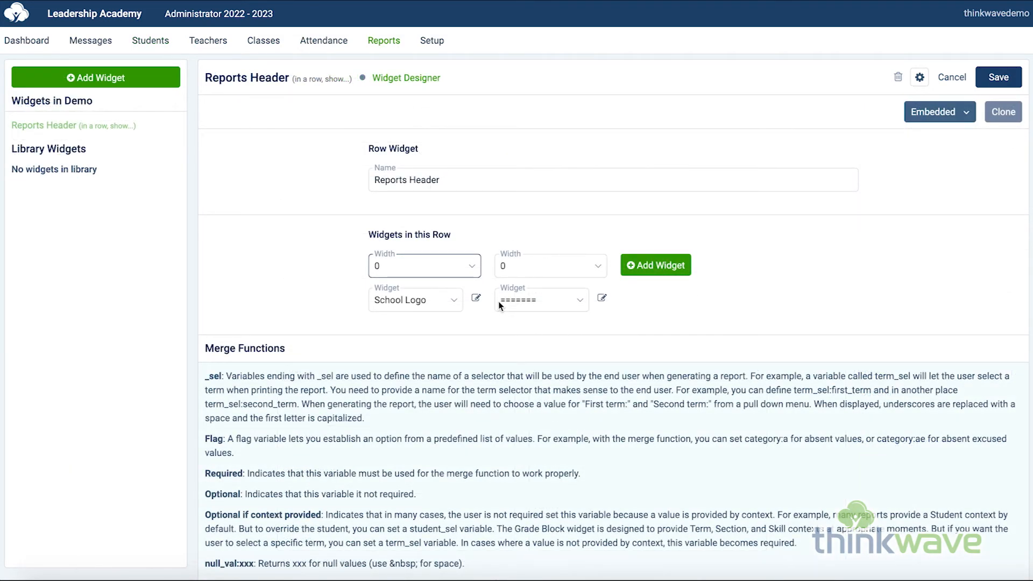
{"action": "left_click", "coordinate": [518, 300]}
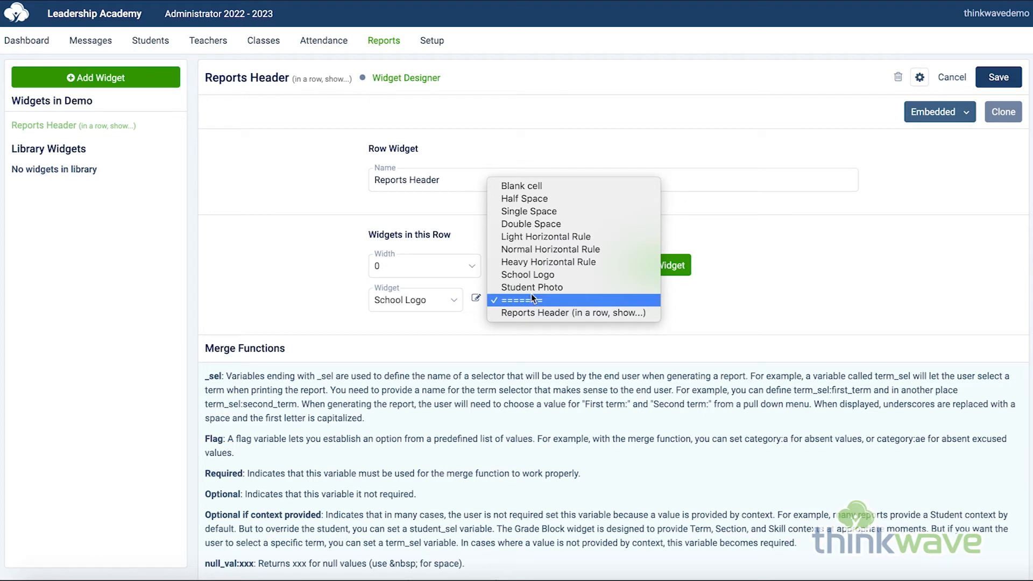
{"action": "left_click", "coordinate": [534, 285]}
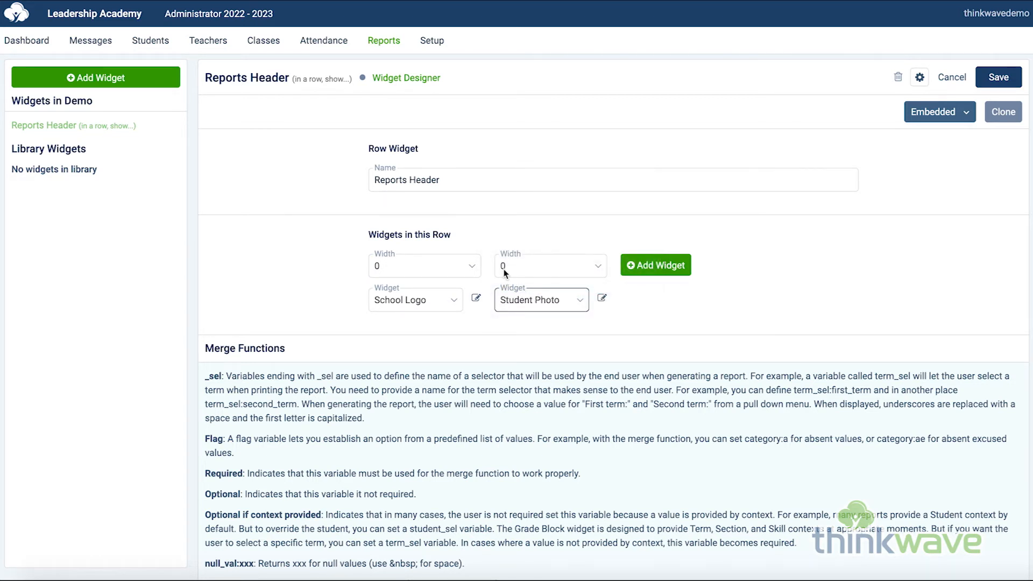
- Set the School Logo and Student Photo widths to 6 each and save the Reports Header widget
{"action": "left_click", "coordinate": [425, 264]}
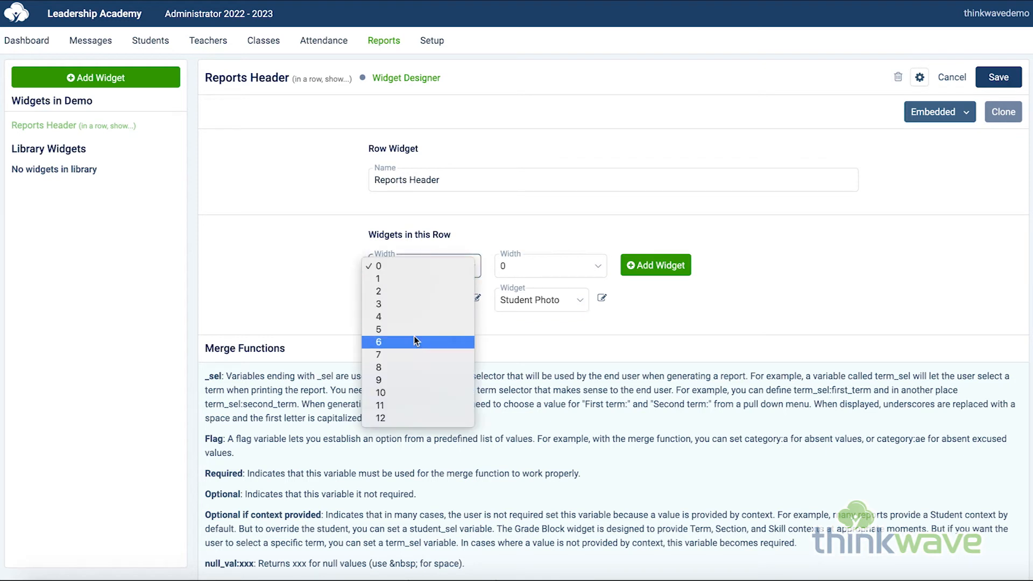
{"action": "left_click", "coordinate": [461, 342]}
{"action": "left_click", "coordinate": [541, 259]}
{"action": "left_click", "coordinate": [542, 342]}
{"action": "left_click", "coordinate": [998, 81]}
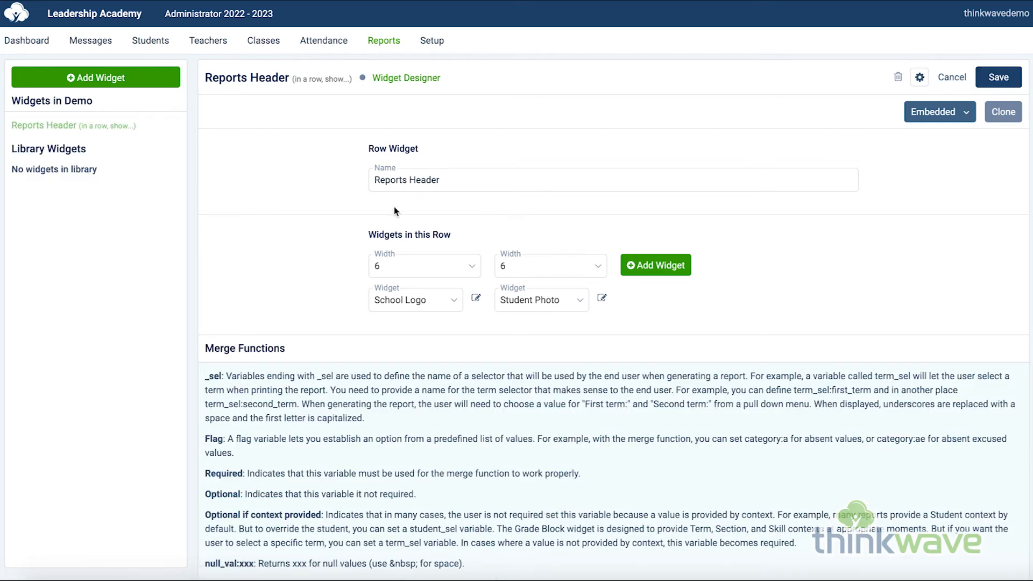
- Return to the Demo report's layout and place the Reports Header widget in its only cell
{"action": "mouse_move", "coordinate": [395, 82]}
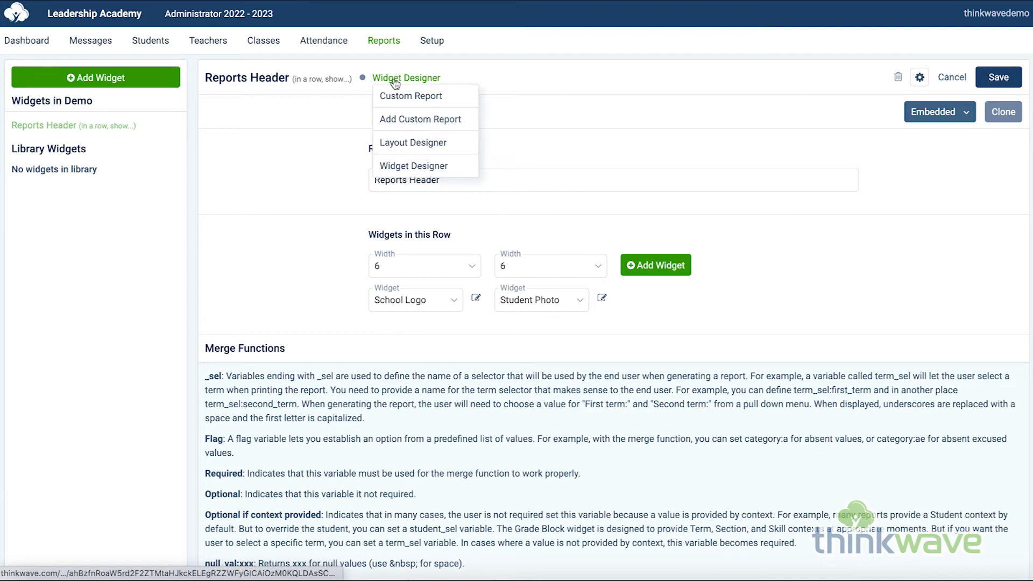
{"action": "left_click", "coordinate": [393, 143]}
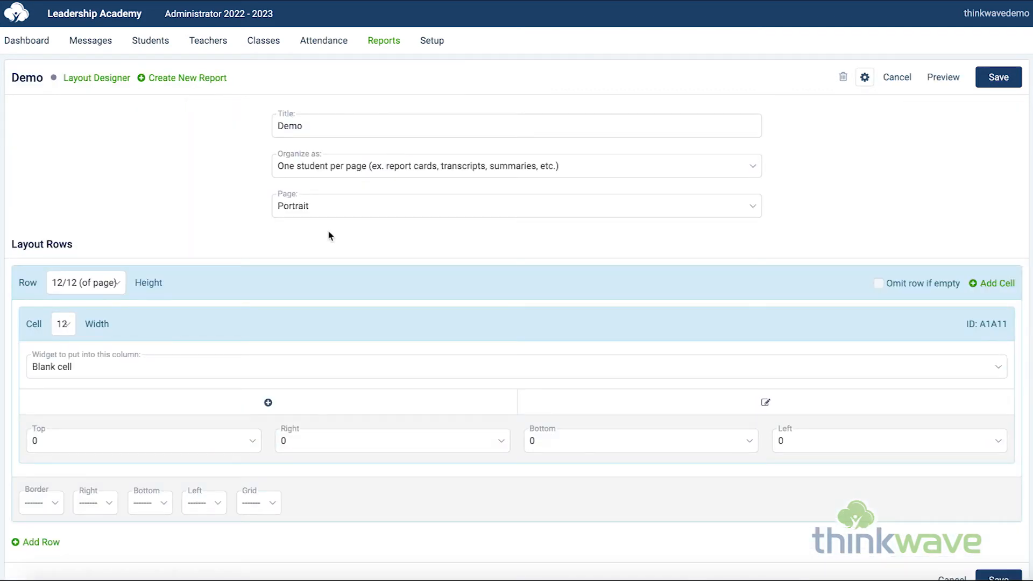
{"action": "left_click", "coordinate": [247, 376]}
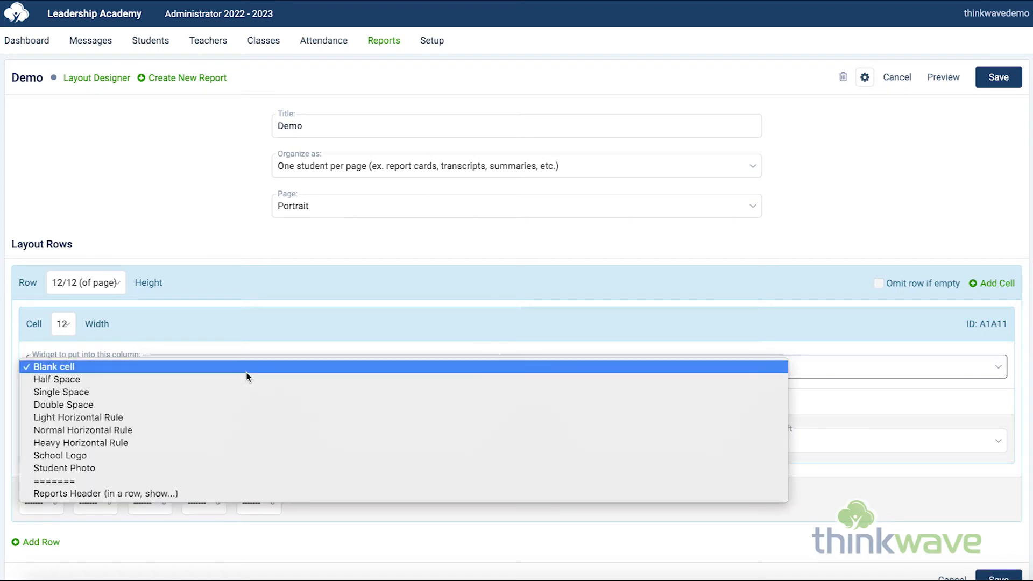
{"action": "left_click", "coordinate": [221, 556]}
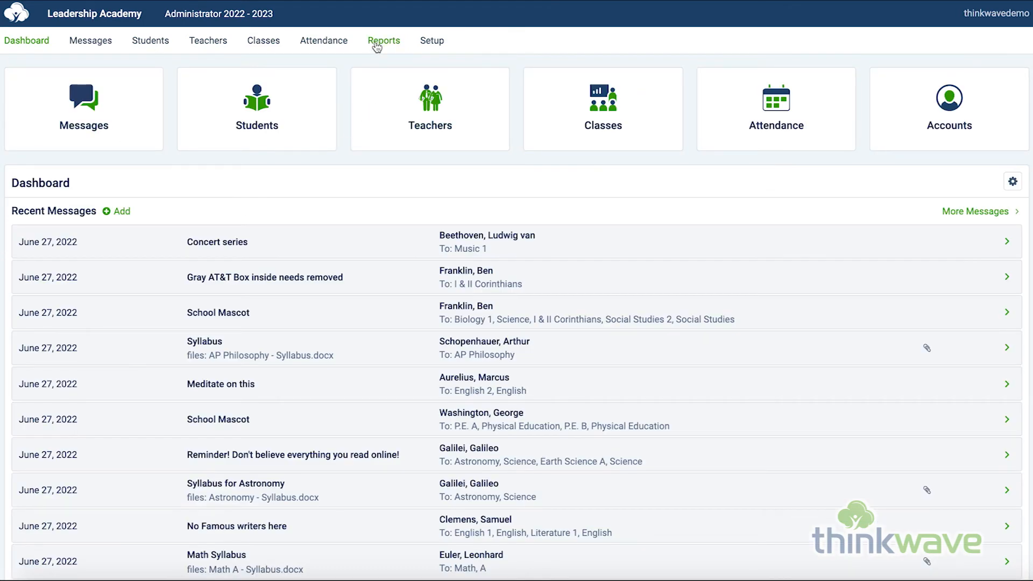
- Generate the Demo custom report for the first student in the list
{"action": "left_click", "coordinate": [377, 44]}
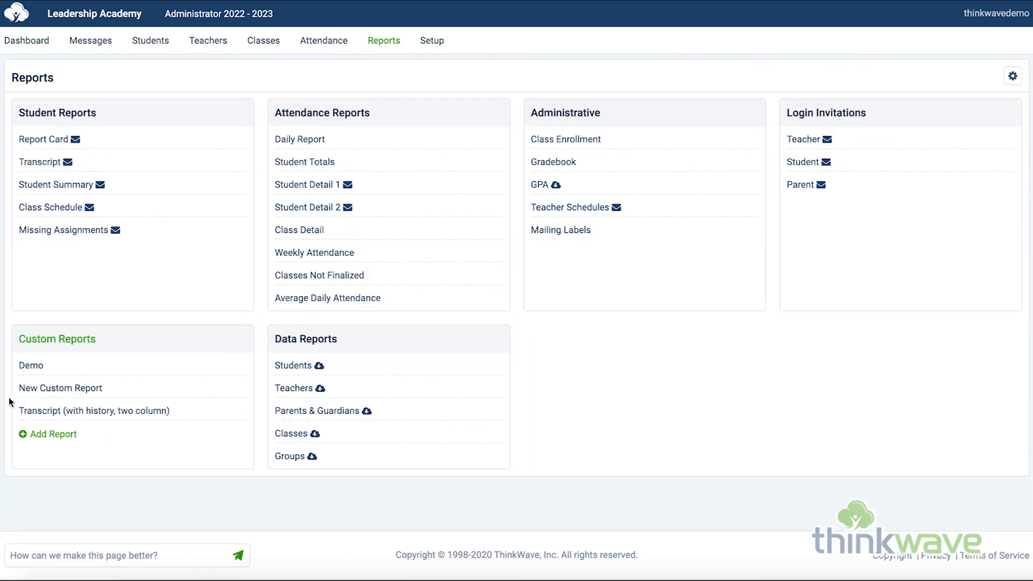
{"action": "left_click", "coordinate": [25, 371]}
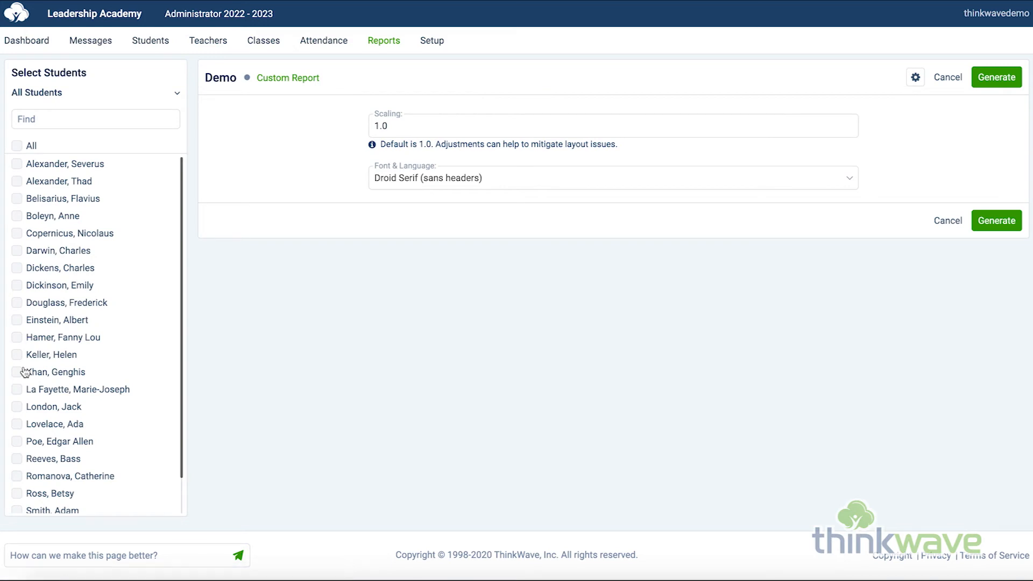
{"action": "left_click", "coordinate": [60, 166]}
{"action": "left_click", "coordinate": [996, 77]}
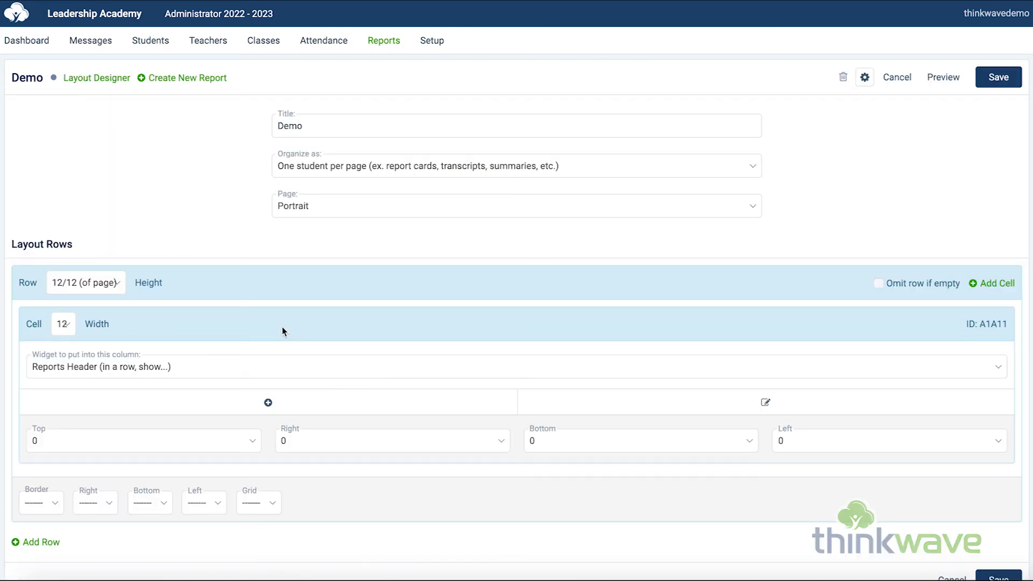
- In the Reports Header widget's design, set the School Logo width to 2 and replace Student Photo with a Blank cell
{"action": "mouse_move", "coordinate": [104, 77]}
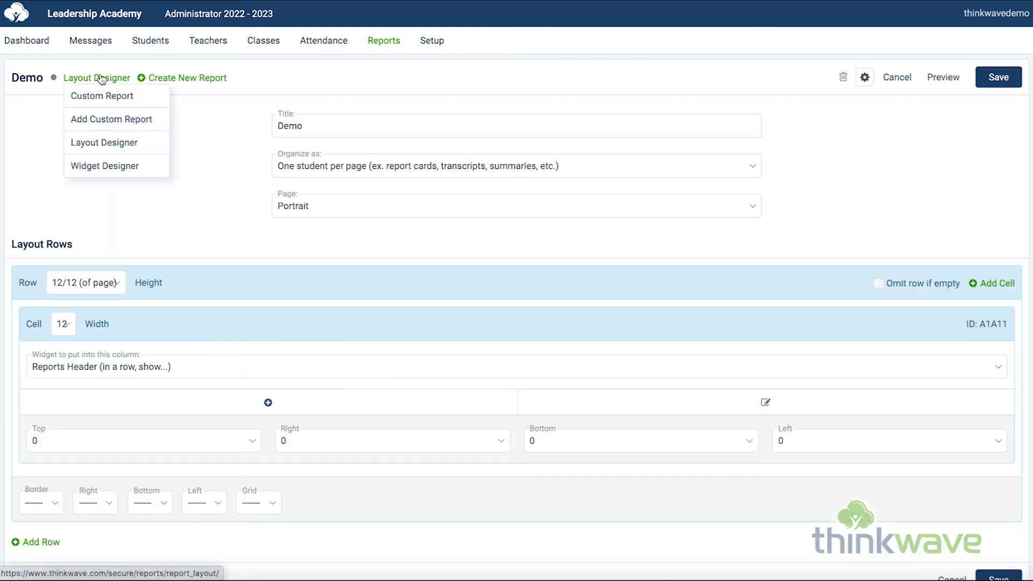
{"action": "left_click", "coordinate": [107, 172]}
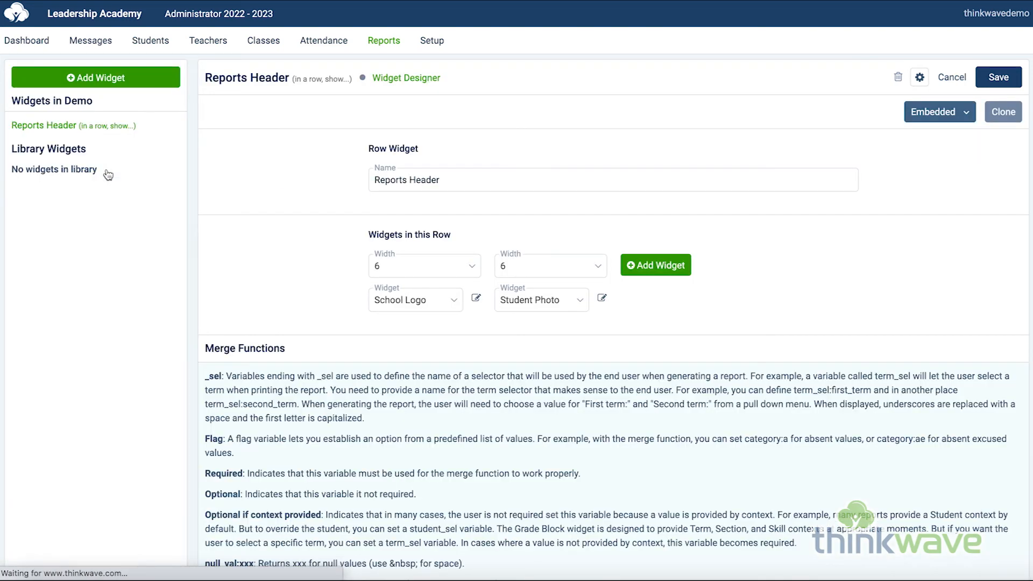
{"action": "left_click", "coordinate": [424, 272]}
{"action": "left_click", "coordinate": [416, 217]}
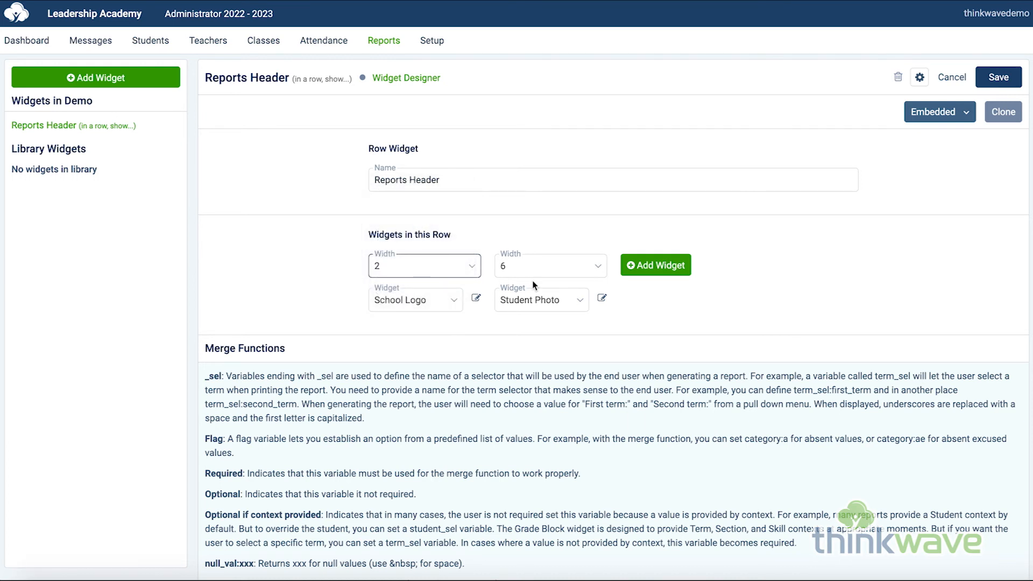
{"action": "left_click", "coordinate": [538, 300]}
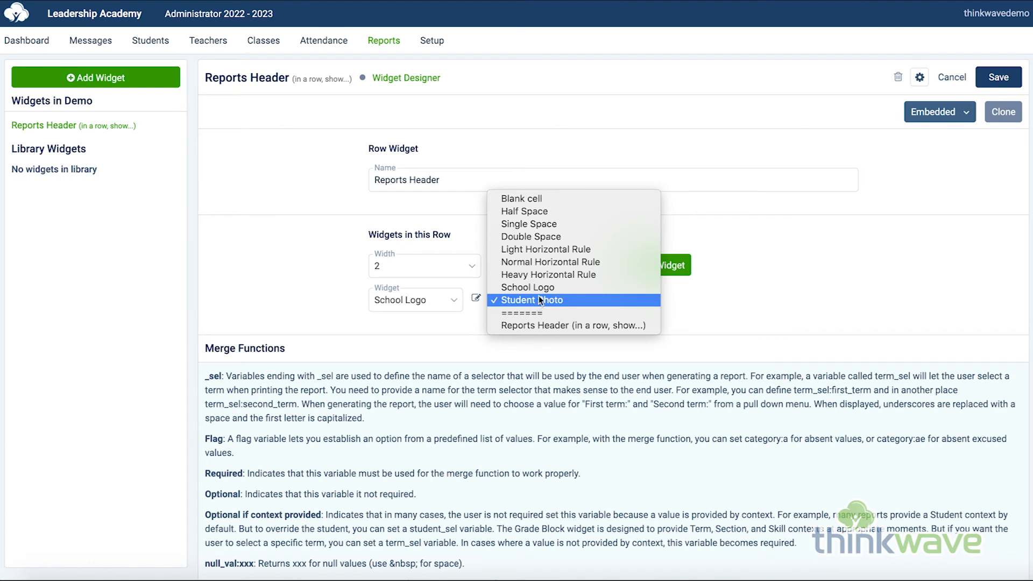
{"action": "left_click", "coordinate": [555, 201]}
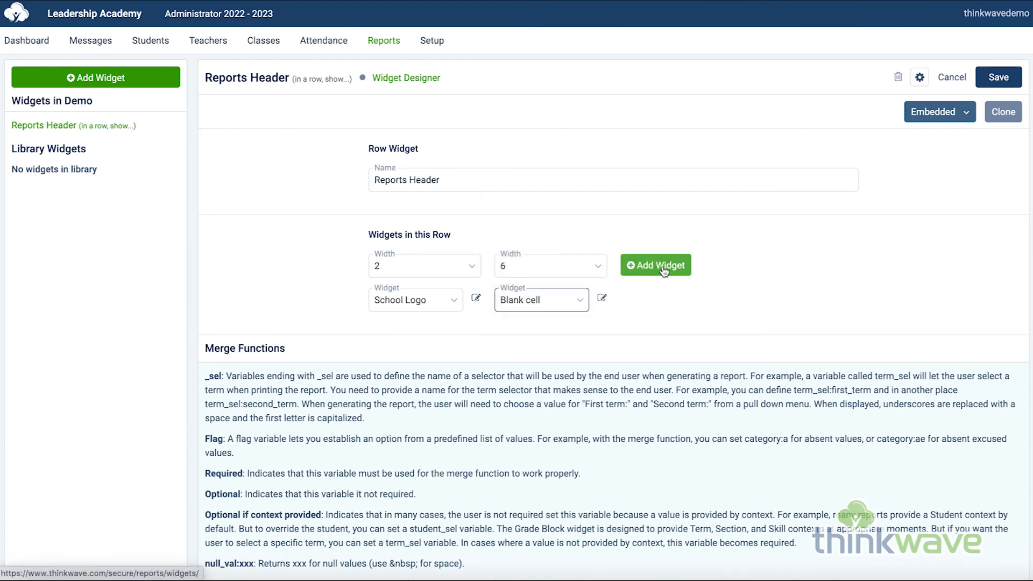
- Add a third widget slot with width 4 showing Student Photo to the row, and save the Reports Header widget
{"action": "left_click", "coordinate": [663, 269]}
{"action": "left_click", "coordinate": [663, 266]}
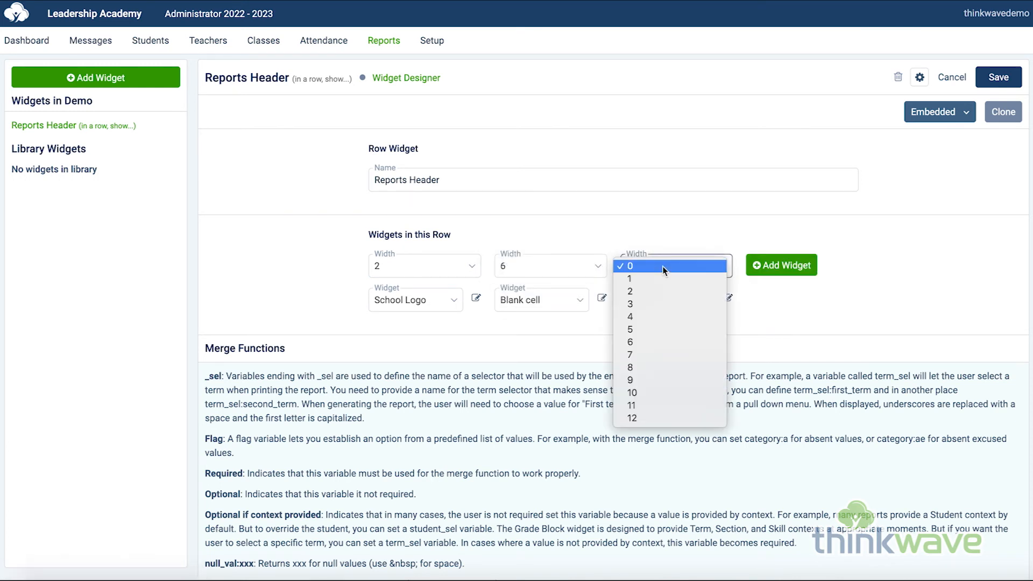
{"action": "left_click", "coordinate": [655, 317]}
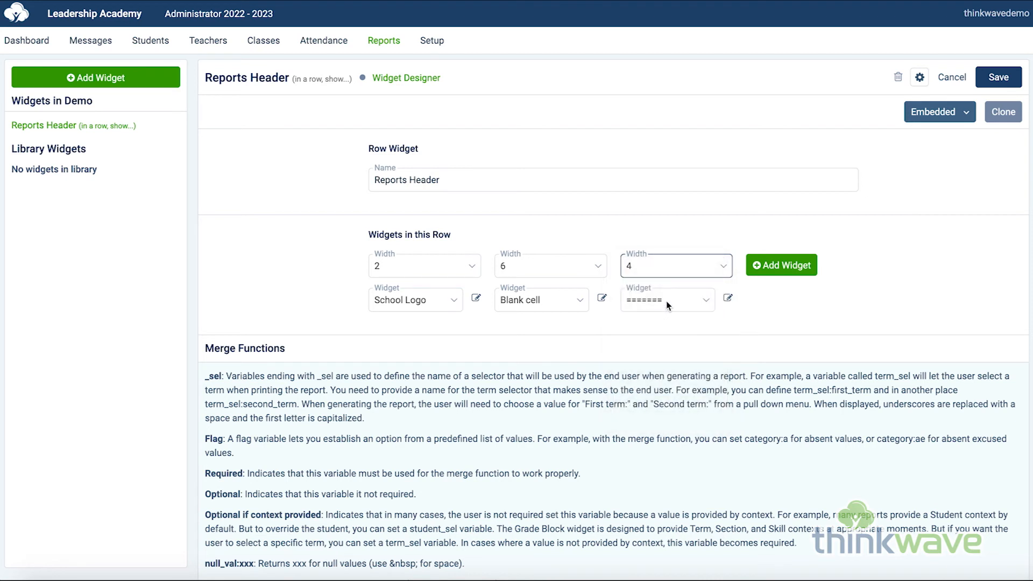
{"action": "left_click", "coordinate": [666, 306]}
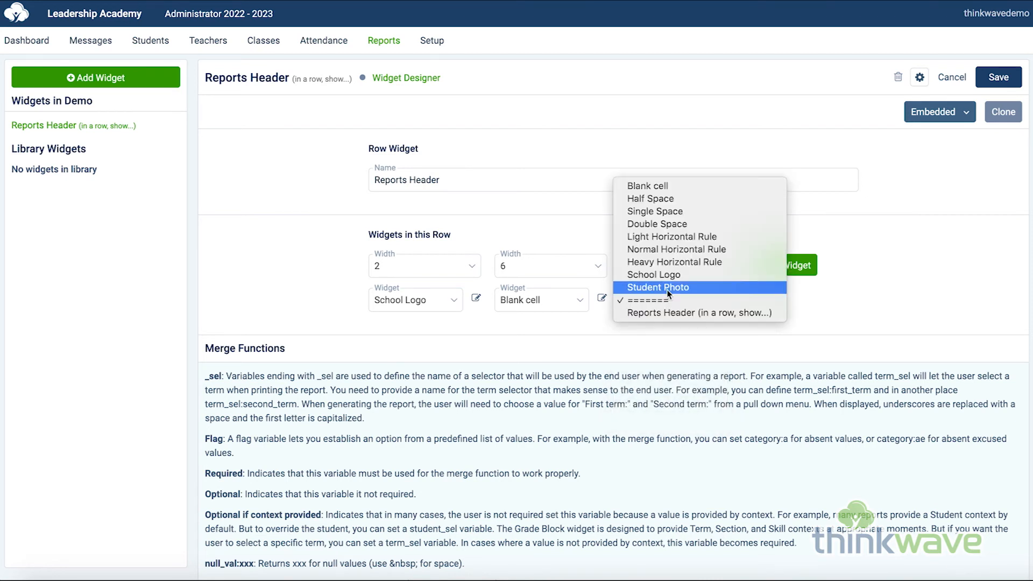
{"action": "left_click", "coordinate": [667, 288]}
{"action": "left_click", "coordinate": [993, 76]}
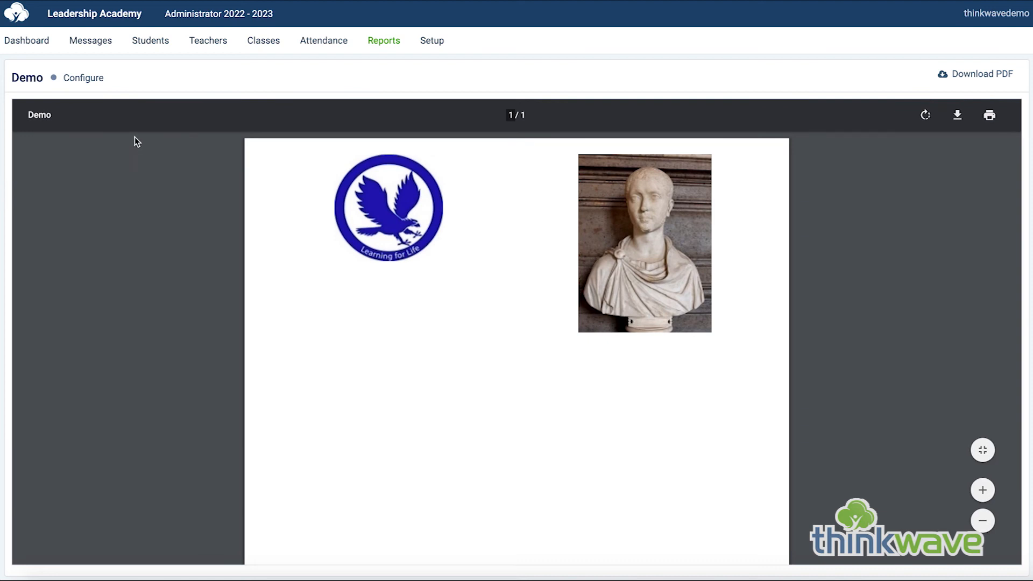
- Reconfigure the Demo report for the first student in the list and generate it again
{"action": "left_click", "coordinate": [80, 79]}
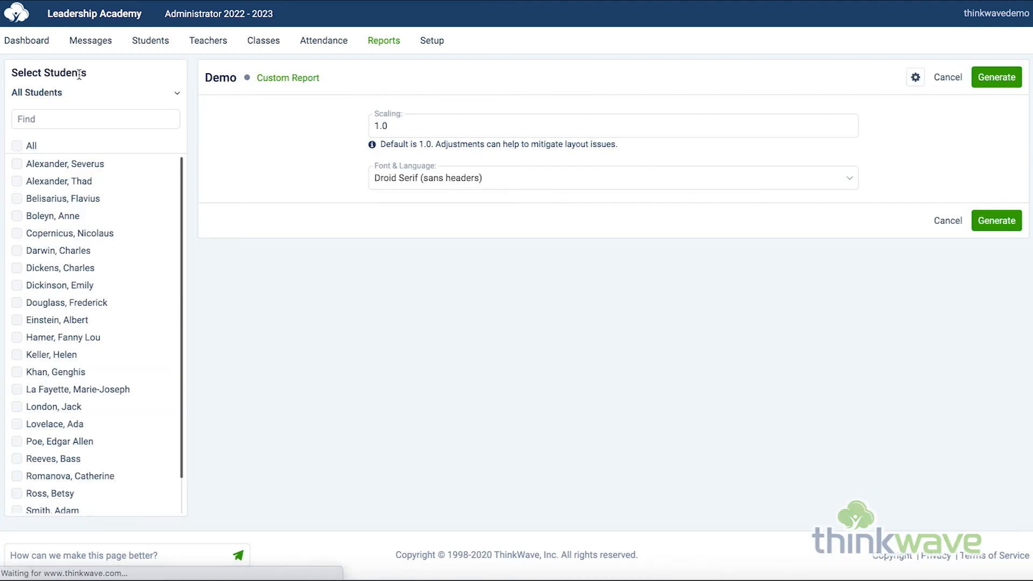
{"action": "left_click", "coordinate": [92, 168]}
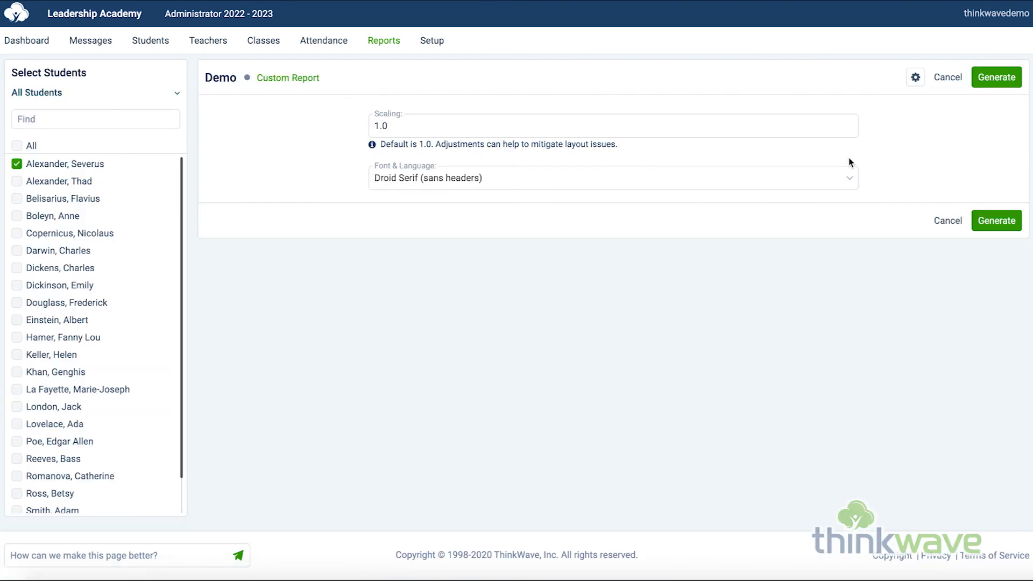
{"action": "left_click", "coordinate": [1001, 81]}
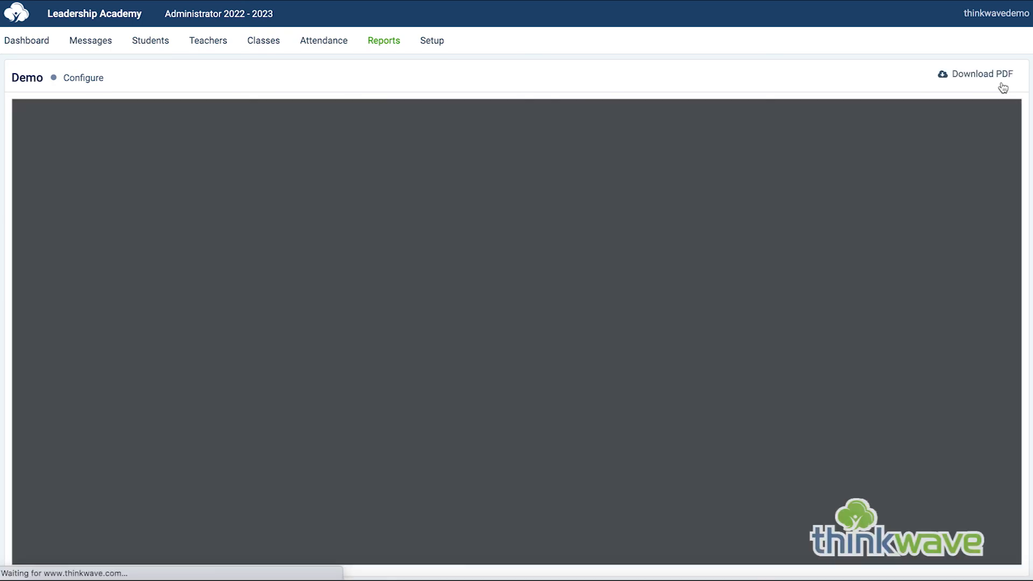